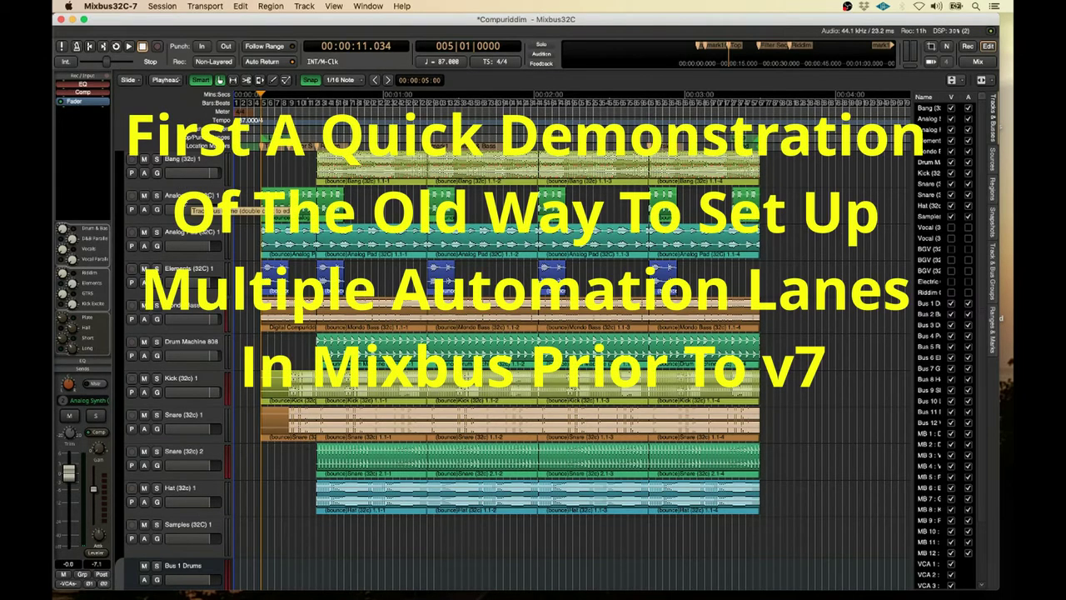
# Add Mixbus 9 and Mixbus 10 send assign automation lanes to the Analog Synth track
pyautogui.click(164, 196)
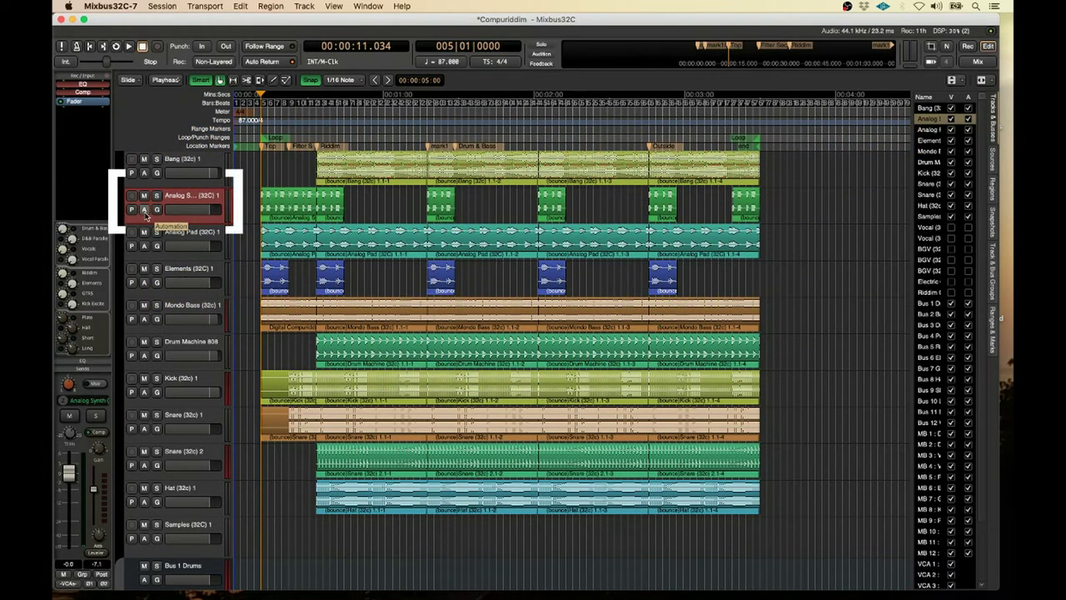
pyautogui.click(145, 210)
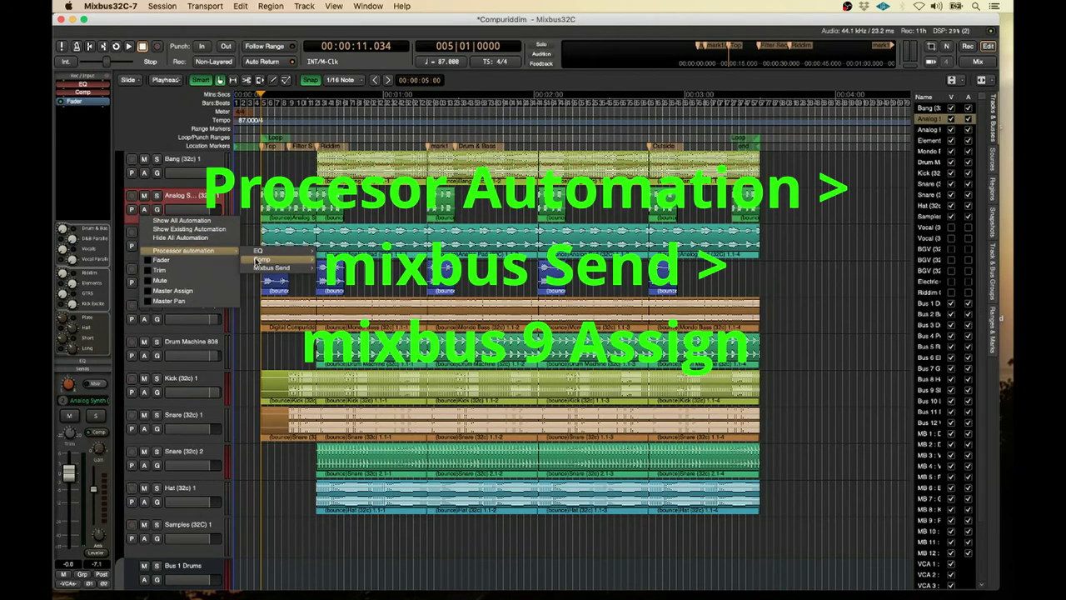
pyautogui.moveTo(184, 250)
pyautogui.moveTo(272, 267)
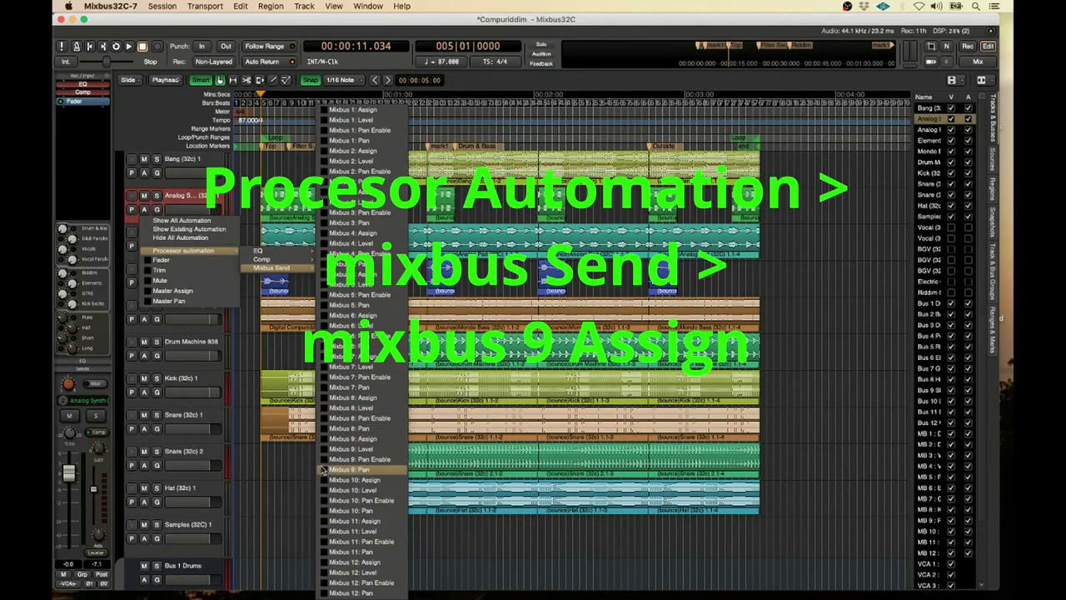
pyautogui.click(324, 438)
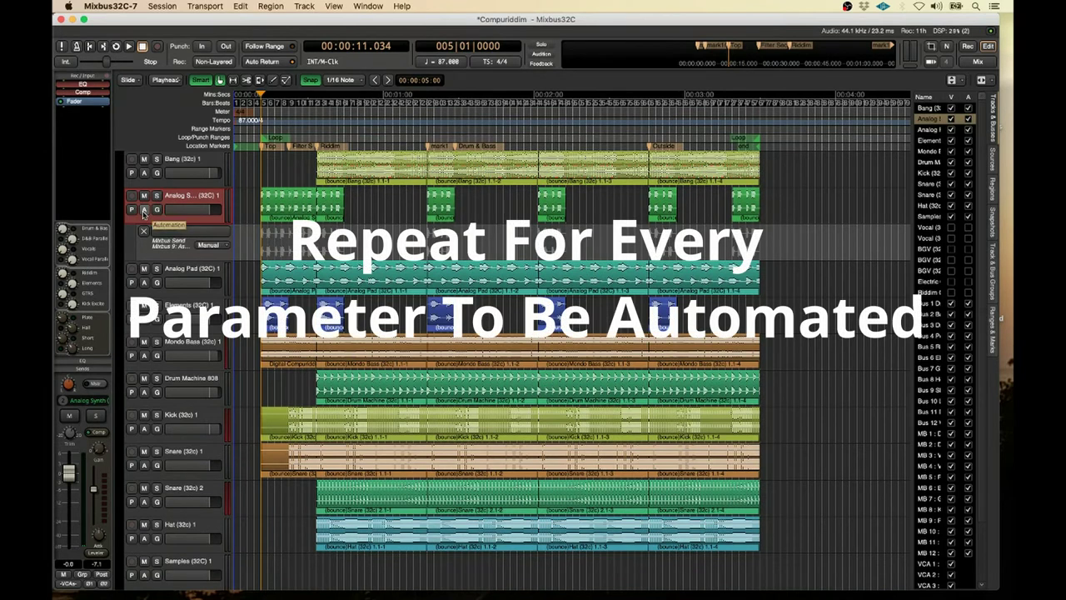
pyautogui.click(144, 211)
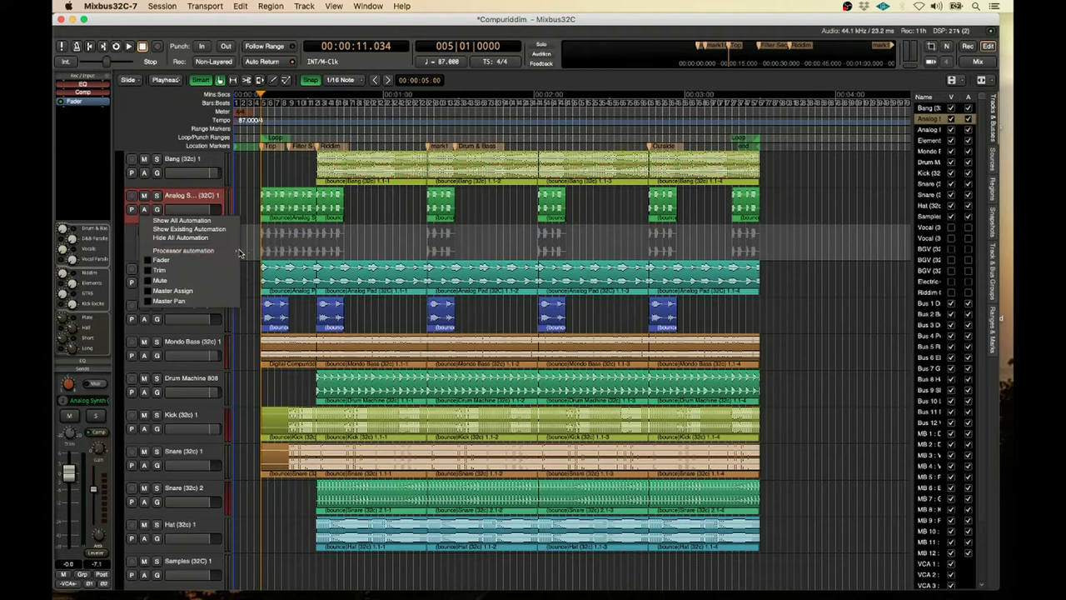
pyautogui.moveTo(183, 250)
pyautogui.moveTo(273, 268)
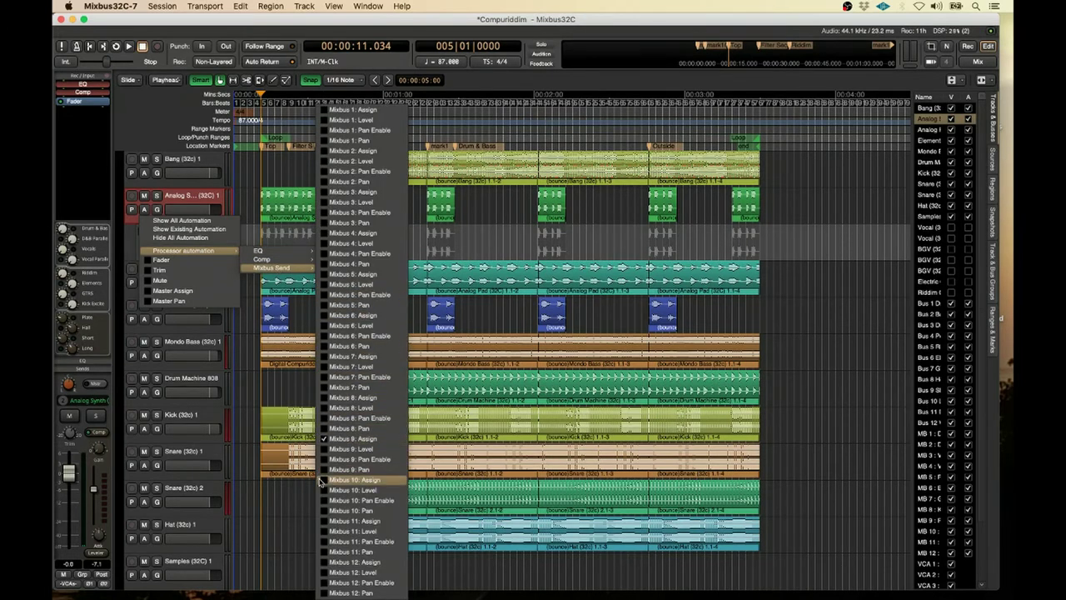
pyautogui.click(324, 486)
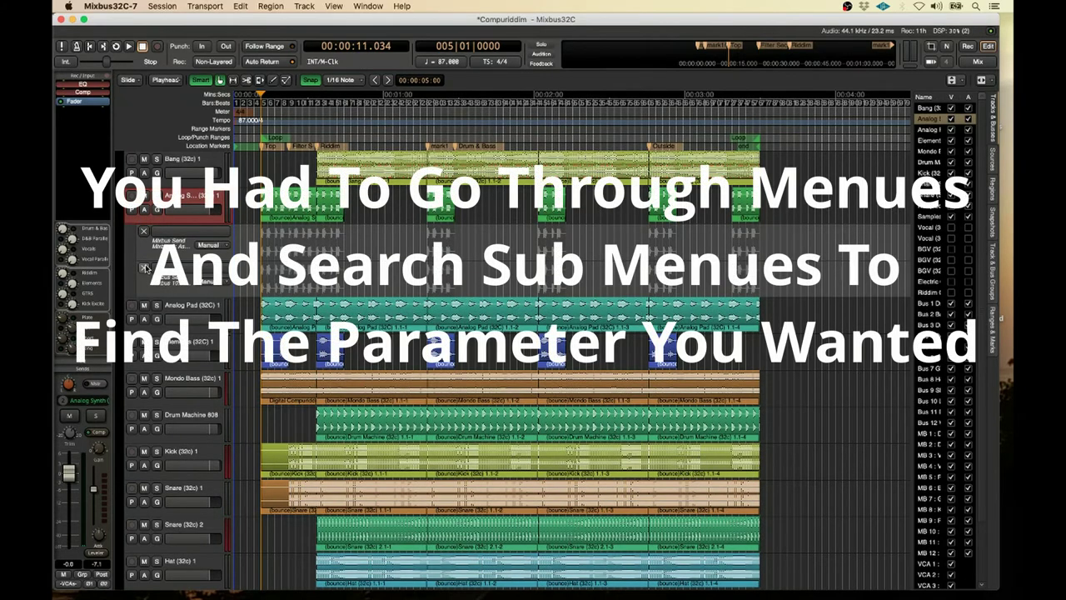
# Close both send lanes and enable Show Automation Lane on Touch in the Edit menu
pyautogui.click(144, 267)
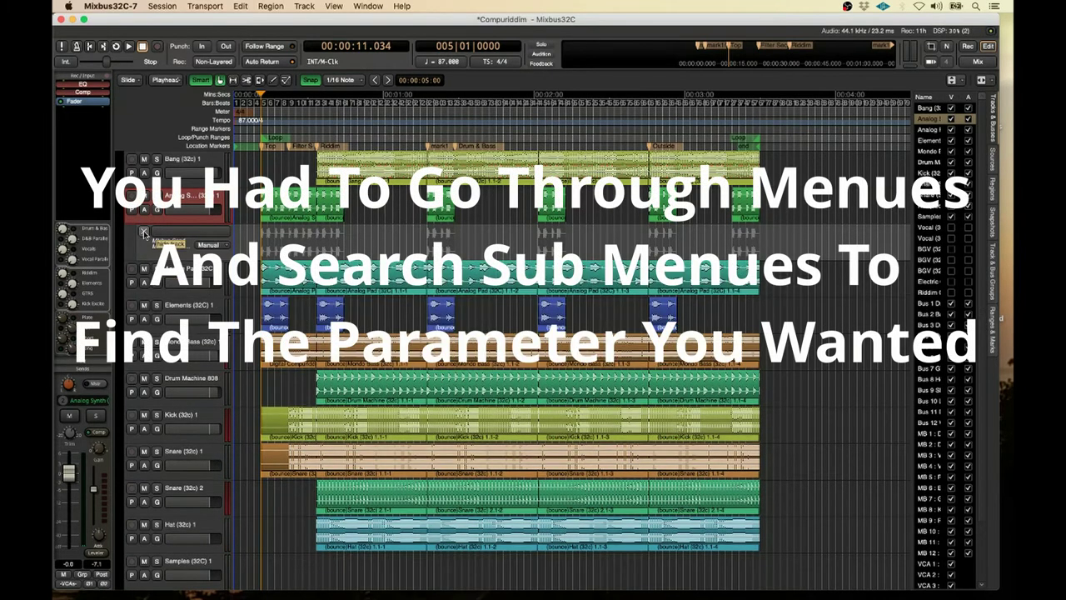
pyautogui.click(143, 232)
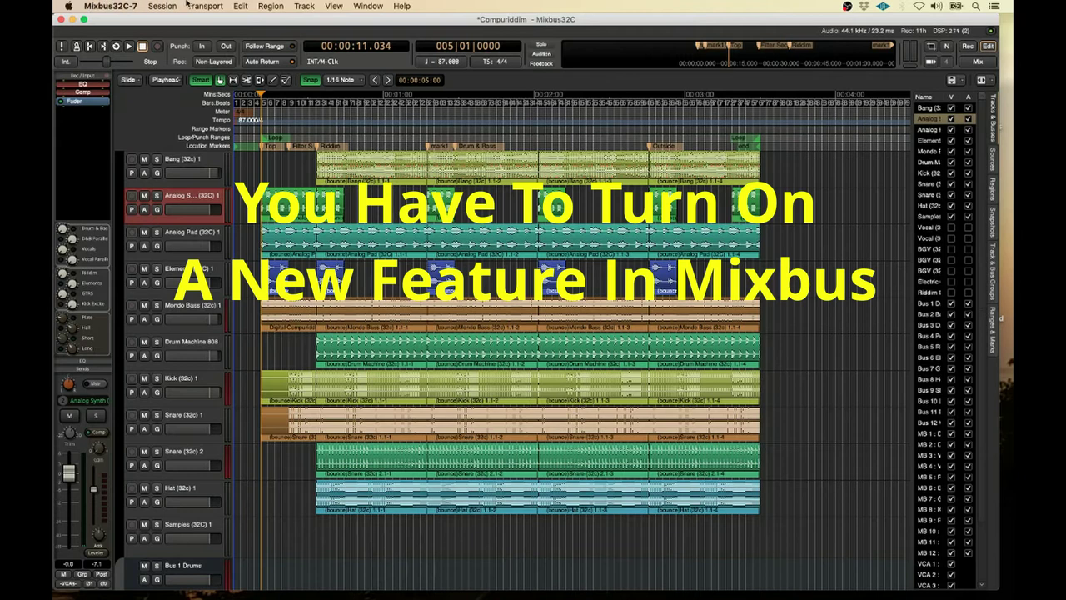
pyautogui.click(240, 7)
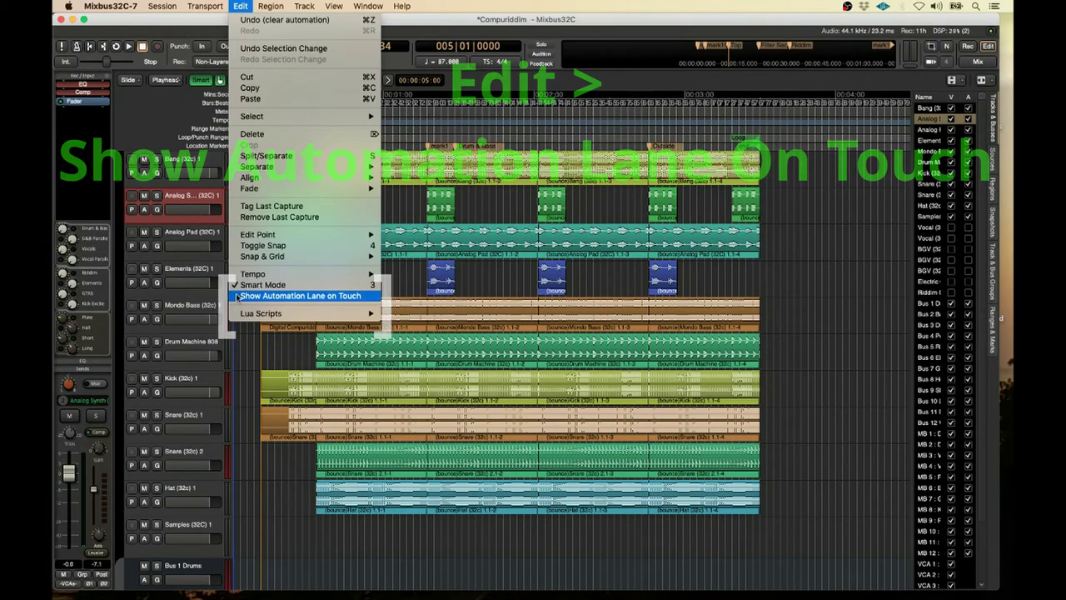
pyautogui.click(237, 297)
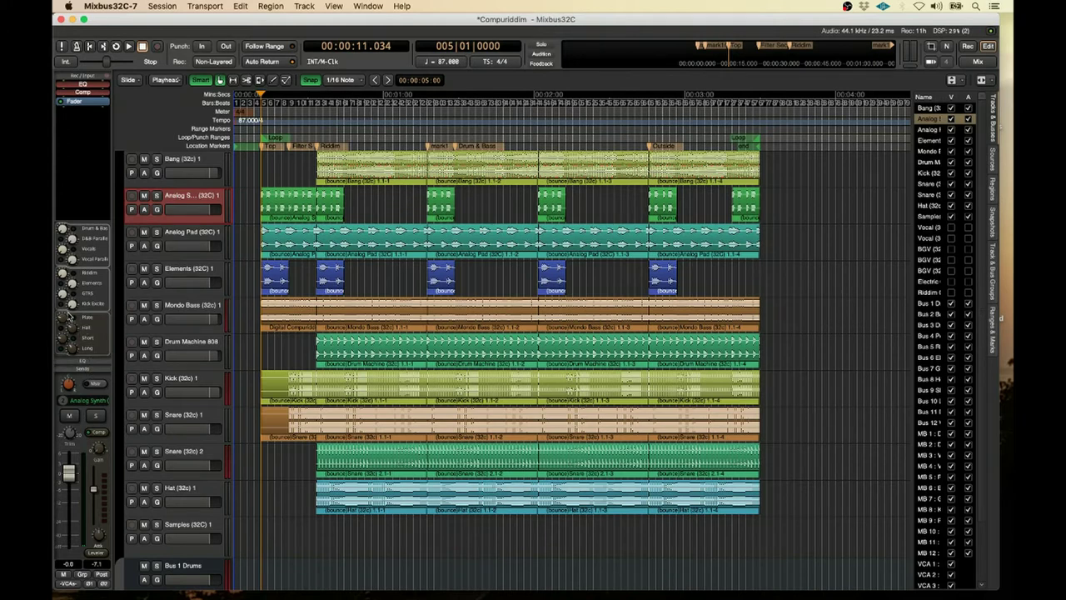
# Touch the Mixbus 9 (Plate) send on Analog Synth to reveal its automation lane
pyautogui.click(87, 317)
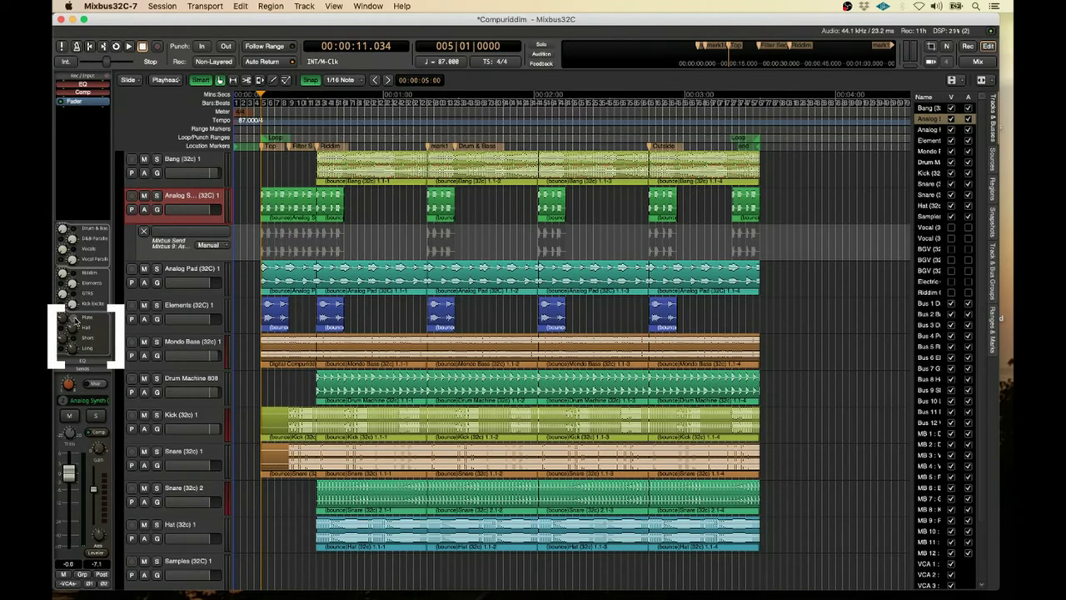
pyautogui.click(65, 322)
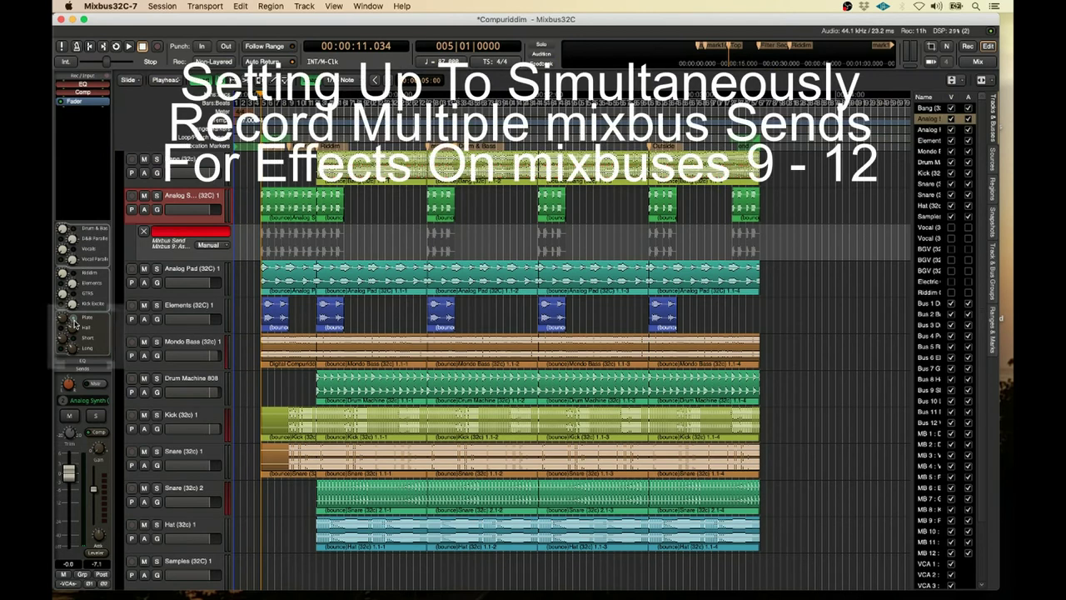
# Turn off the Mixbus 10 and 11 send assigns and open their lane automation modes
pyautogui.click(214, 247)
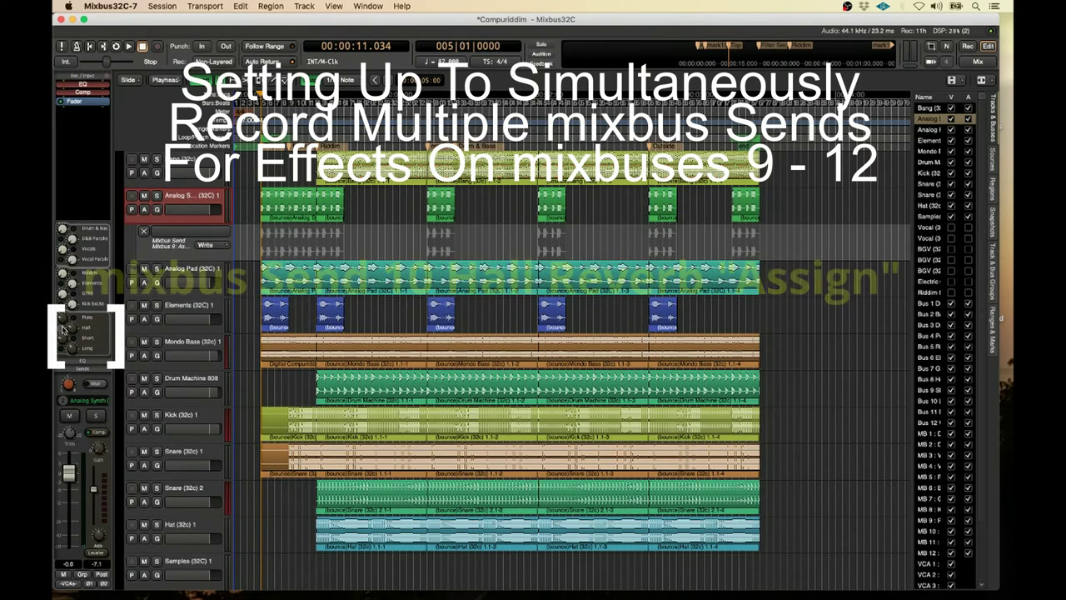
pyautogui.click(61, 329)
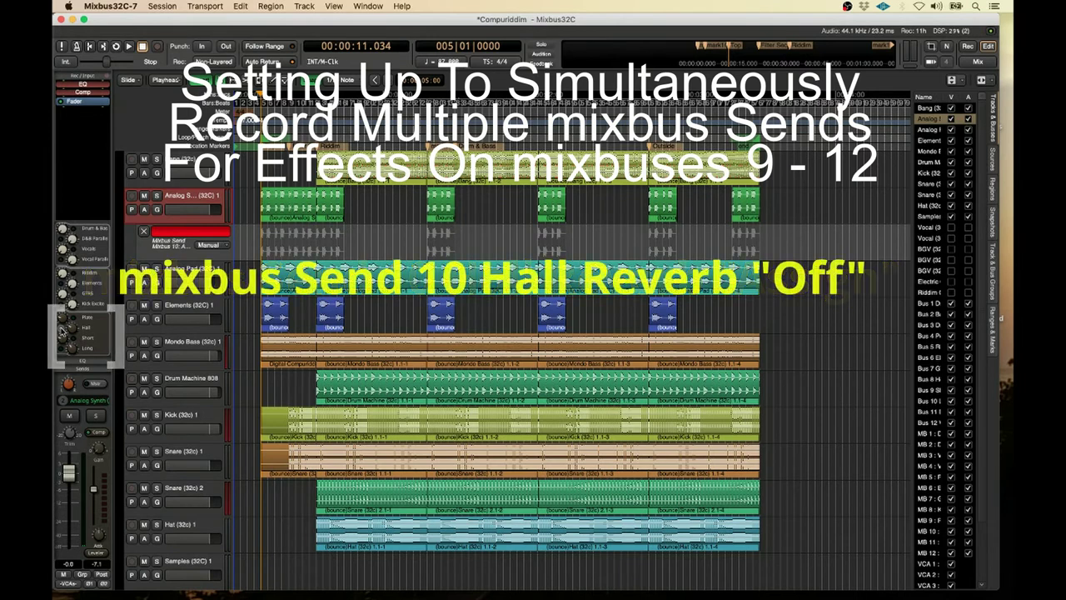
pyautogui.click(213, 246)
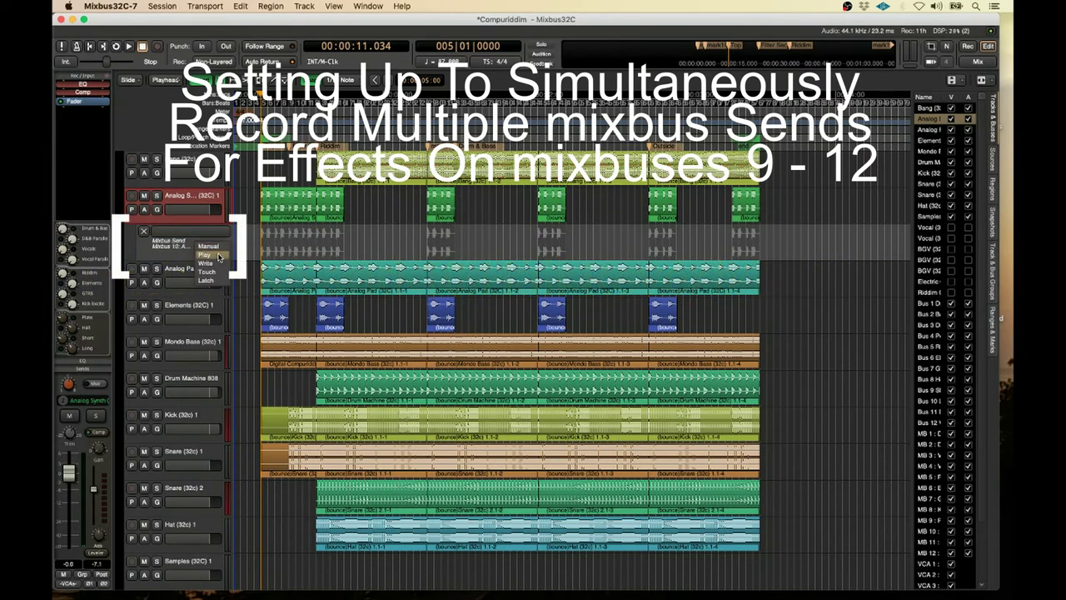
pyautogui.click(71, 342)
pyautogui.click(72, 341)
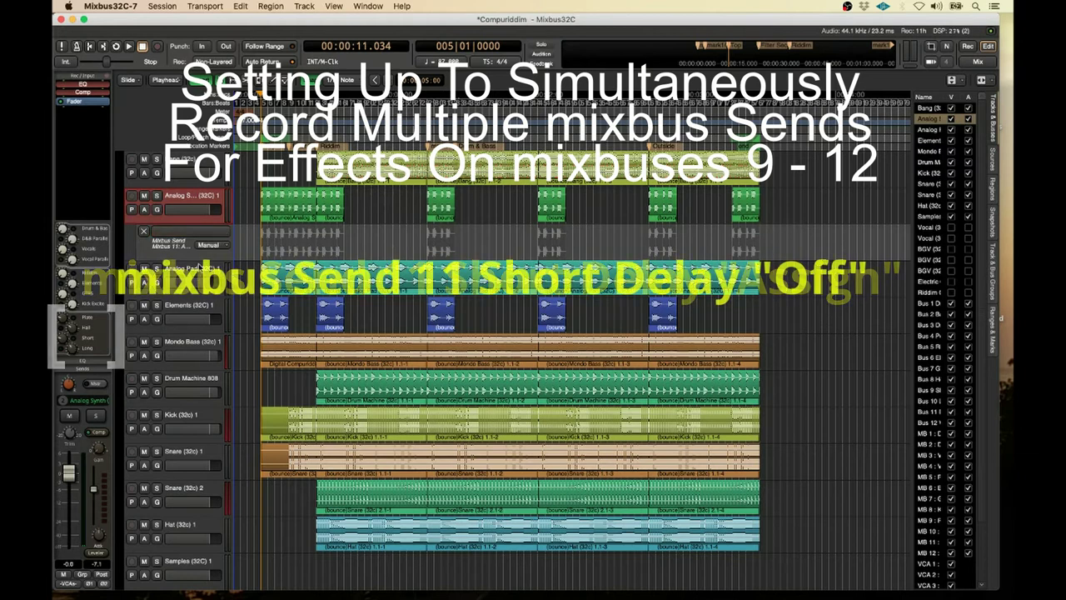
pyautogui.click(207, 246)
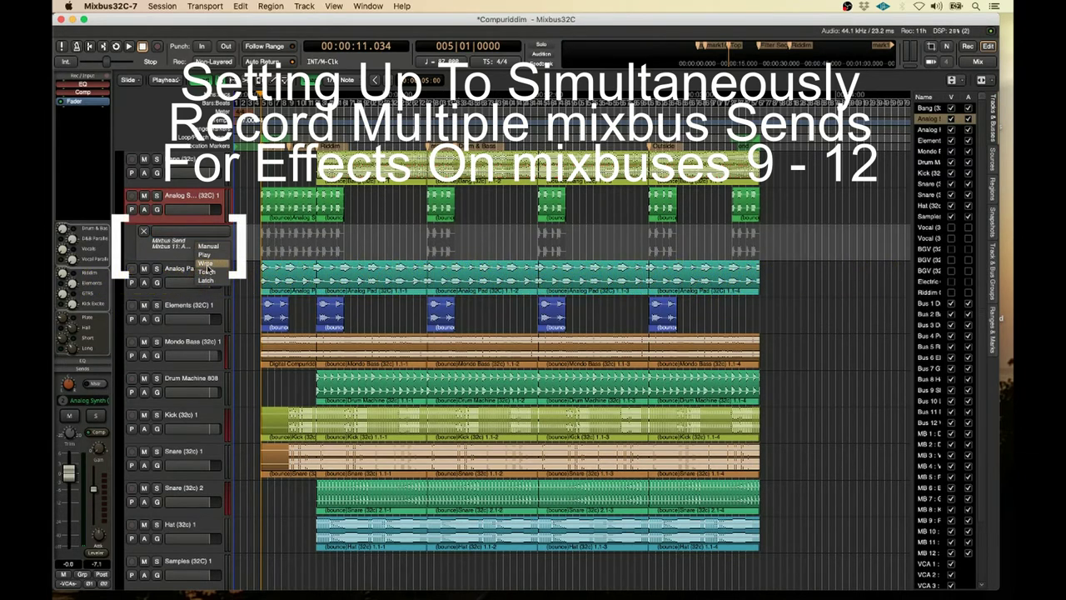
# Turn off the Mixbus 12 send assign and set its lane to Write
pyautogui.click(64, 350)
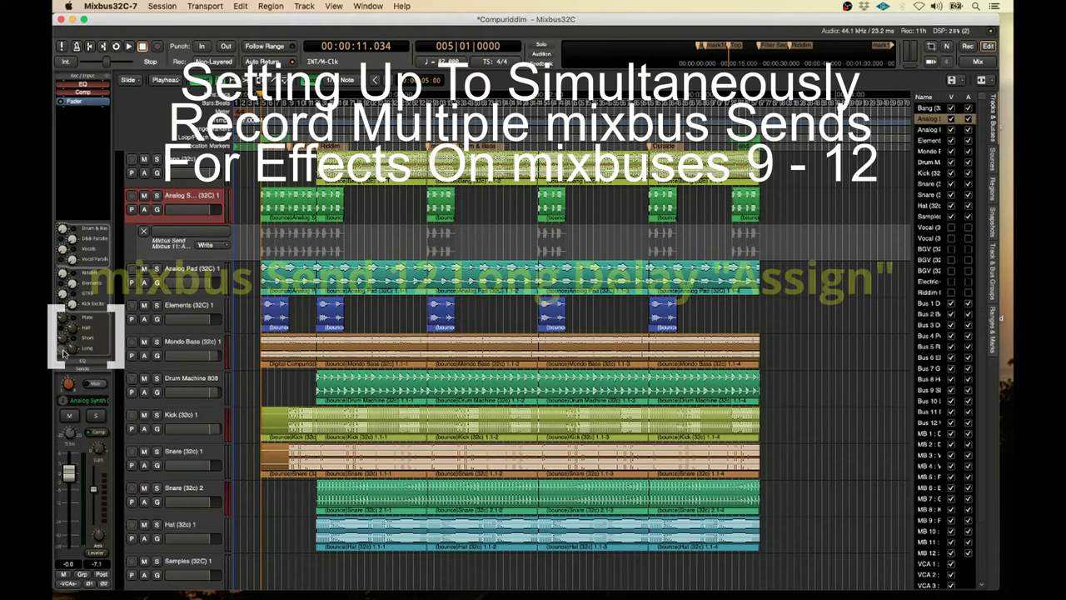
pyautogui.click(63, 350)
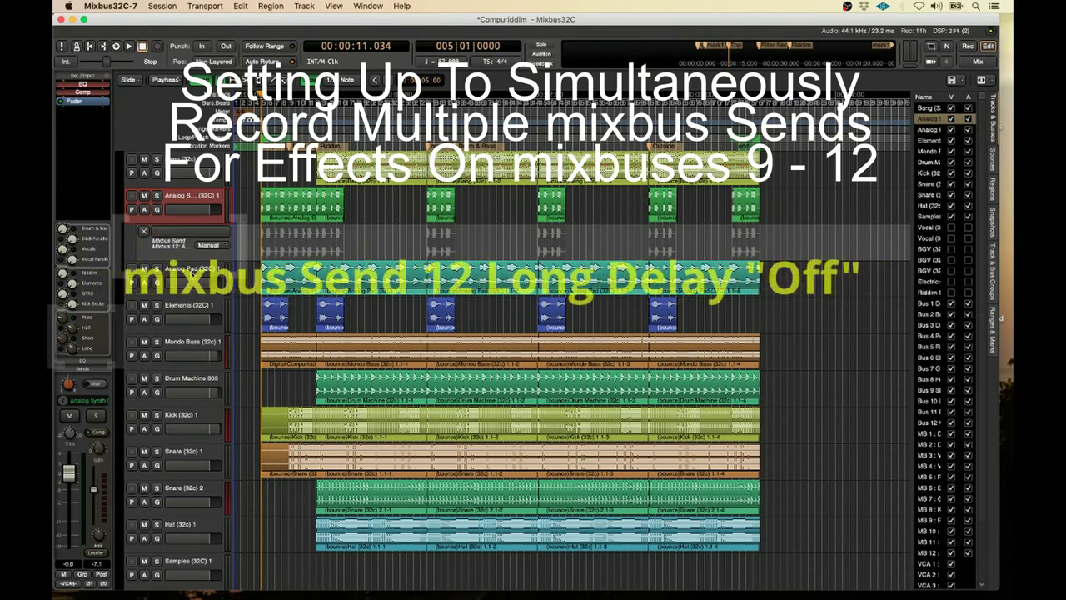
pyautogui.click(204, 245)
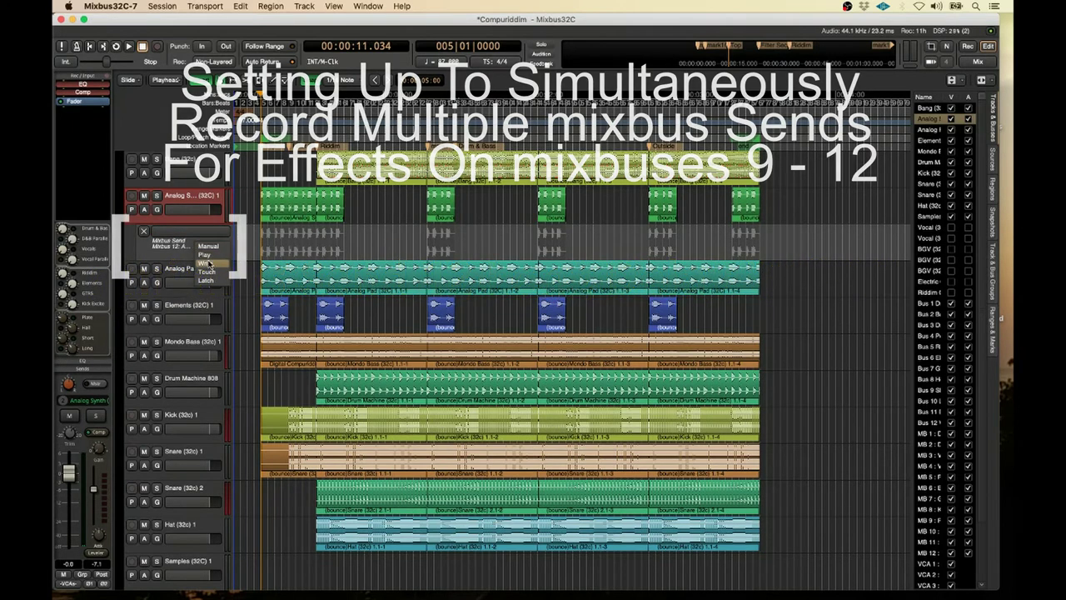
pyautogui.click(206, 262)
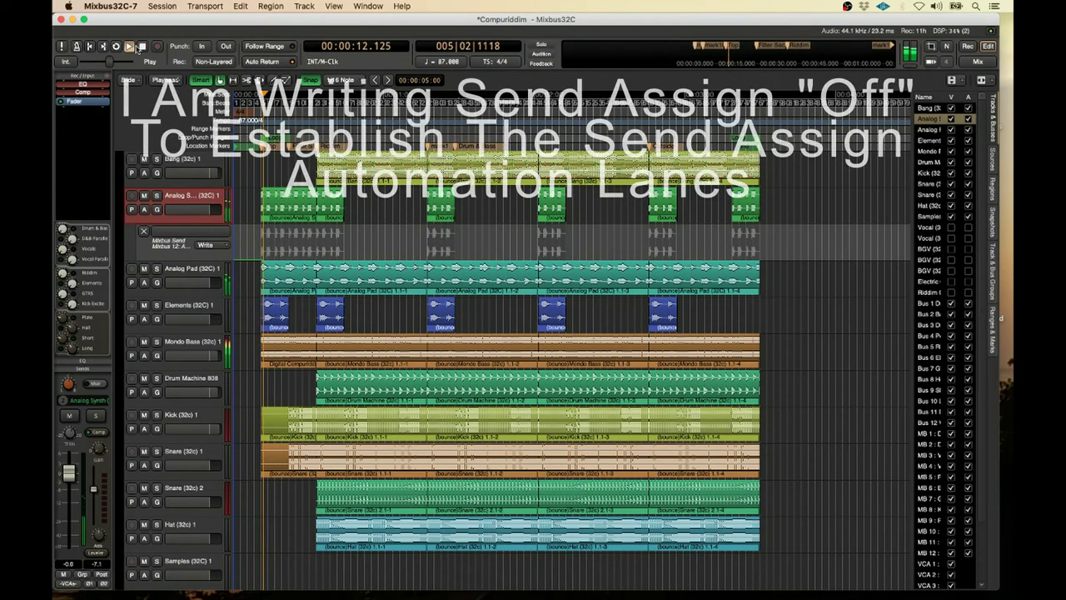
# Stop playback so the Mixbus 12 send lane reverts to Touch mode
pyautogui.click(143, 48)
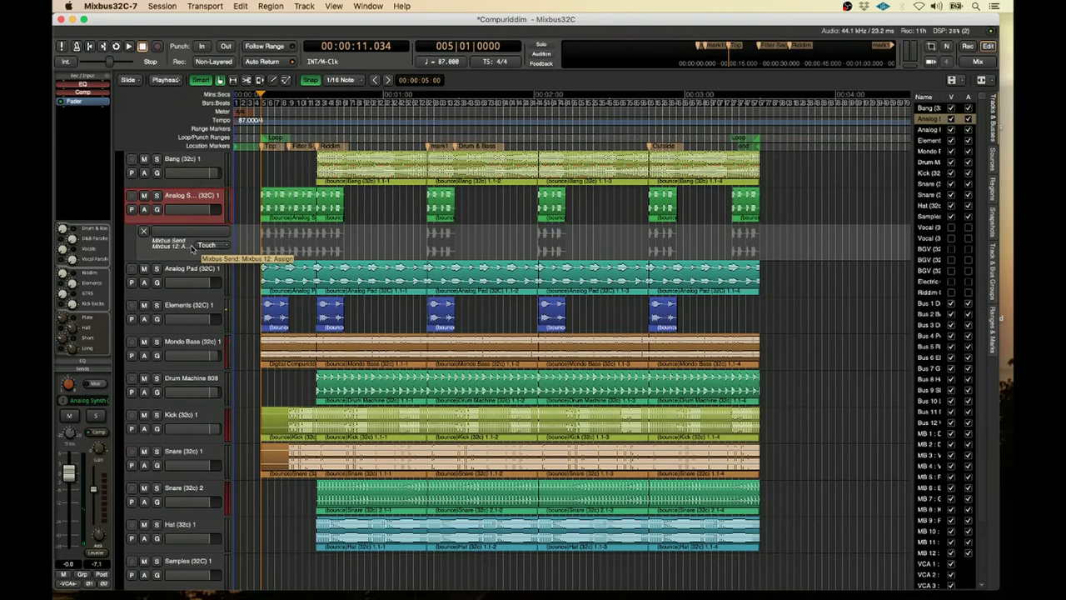
# Show only Analog Synth's existing automation lanes from the track's A button menu
pyautogui.click(145, 210)
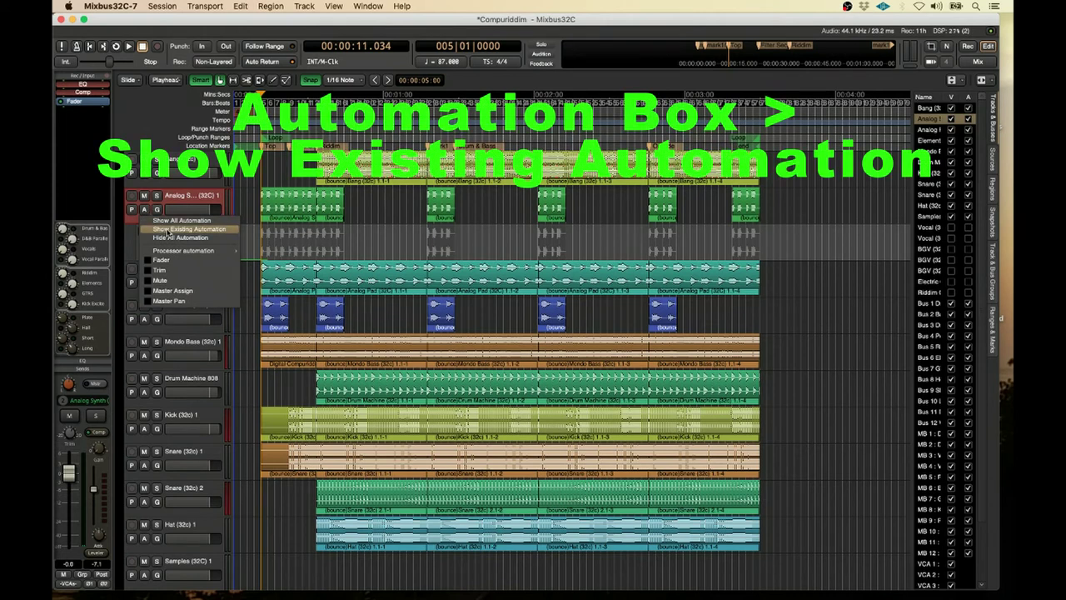
pyautogui.click(168, 230)
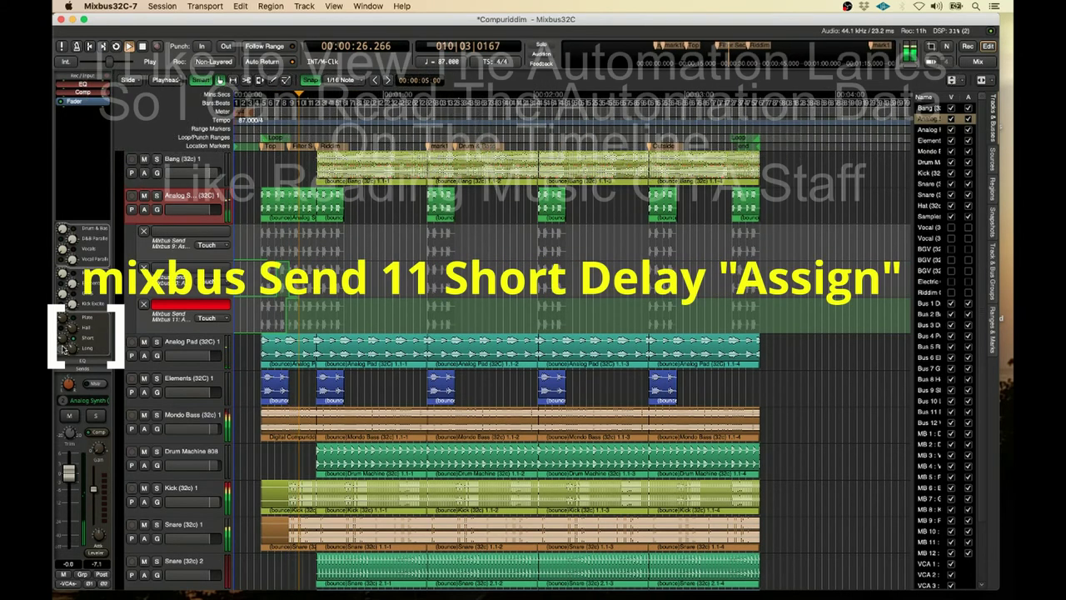
# Toggle the Mixbus send assigns during playback, then stop and return to start
pyautogui.click(62, 346)
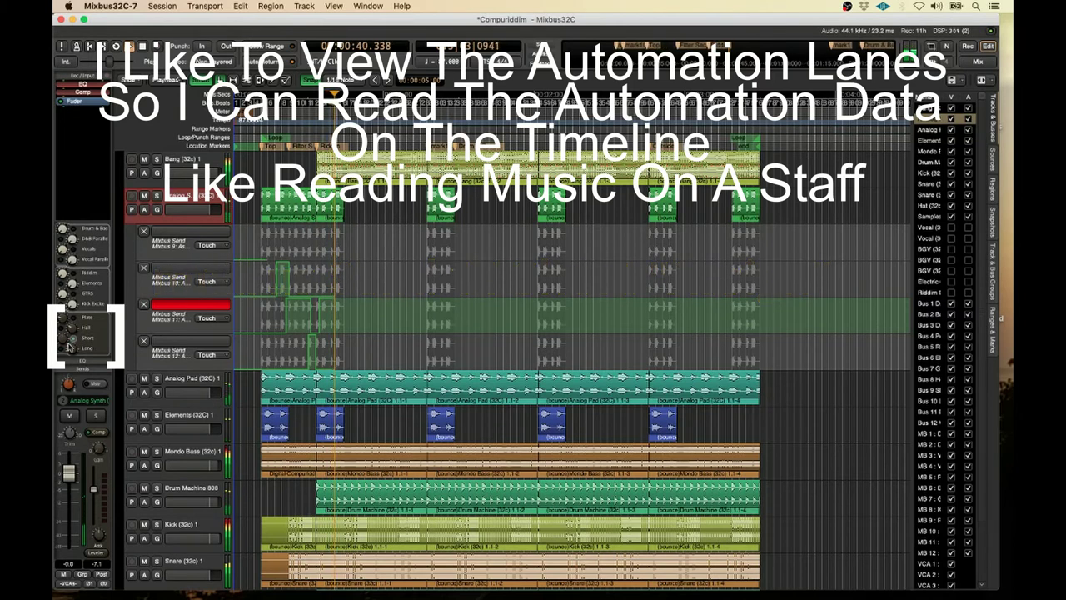
pyautogui.click(60, 351)
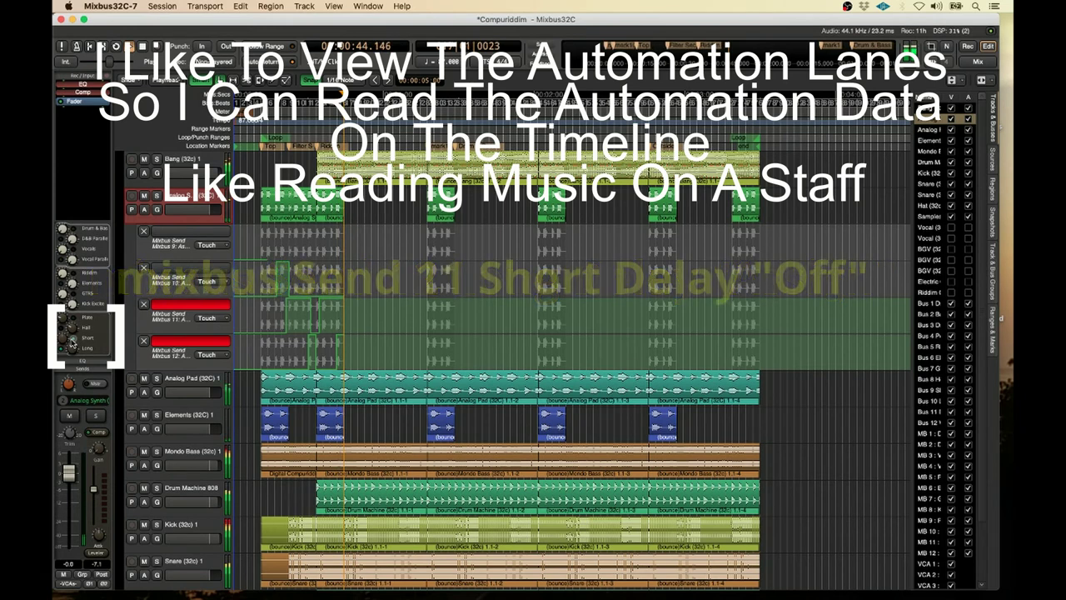
pyautogui.click(70, 340)
pyautogui.click(67, 352)
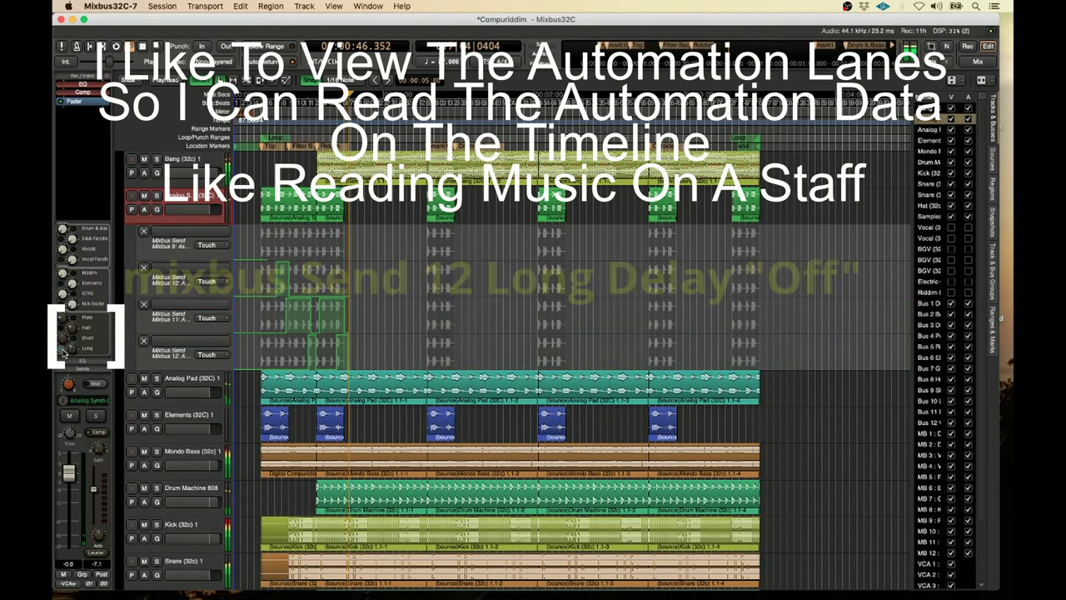
pyautogui.press('space')
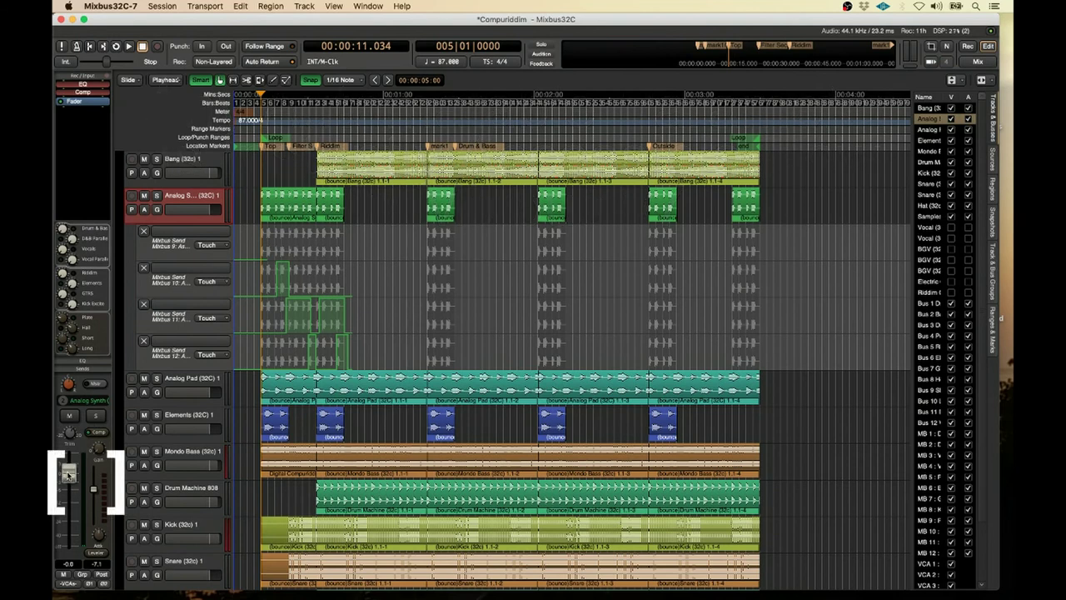
# Add a Fader automation lane to Analog Synth and set it to Write
pyautogui.click(69, 473)
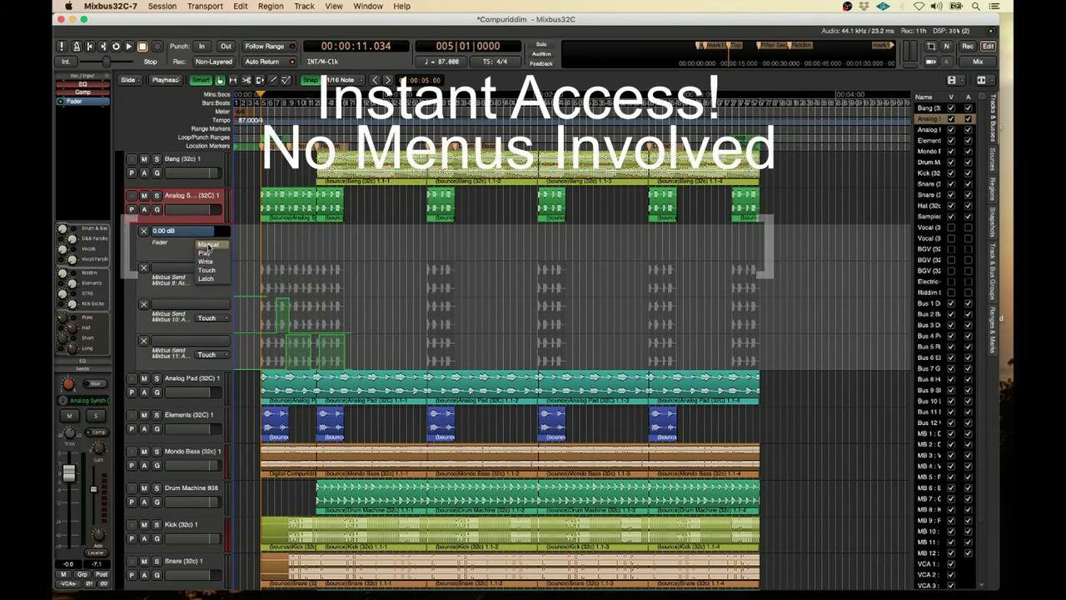
pyautogui.click(208, 246)
pyautogui.click(207, 262)
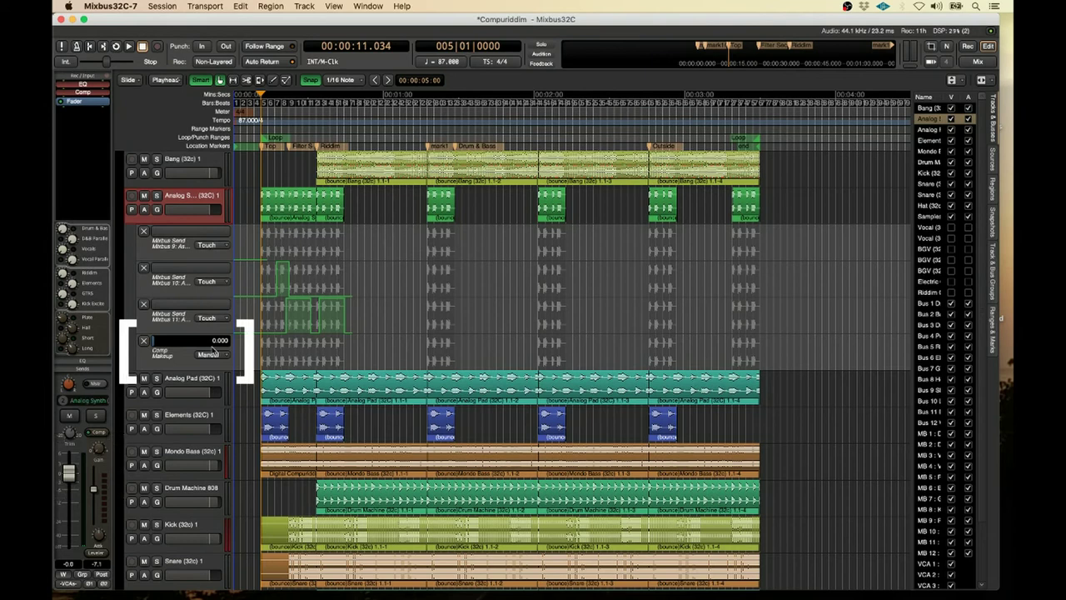
# Set the Comp Makeup lane to Write and start playback to record it
pyautogui.click(209, 355)
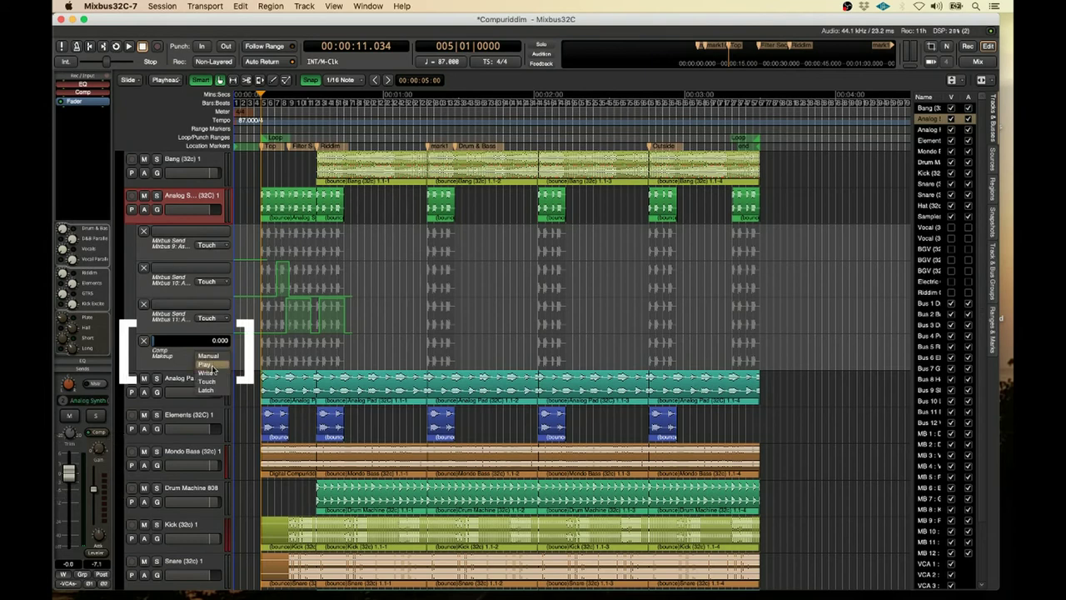
pyautogui.click(208, 372)
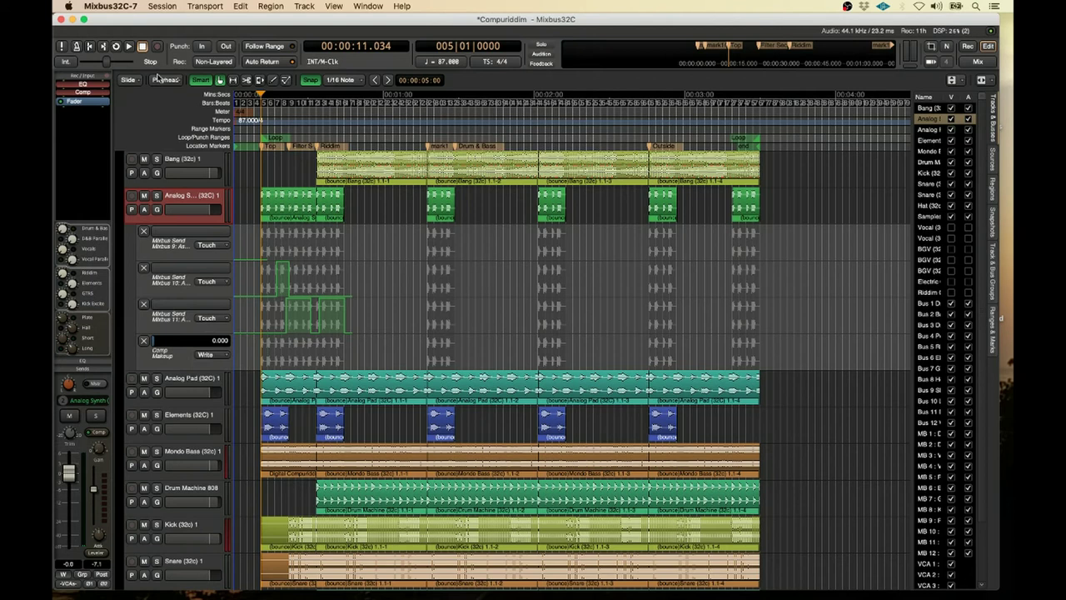
pyautogui.click(130, 48)
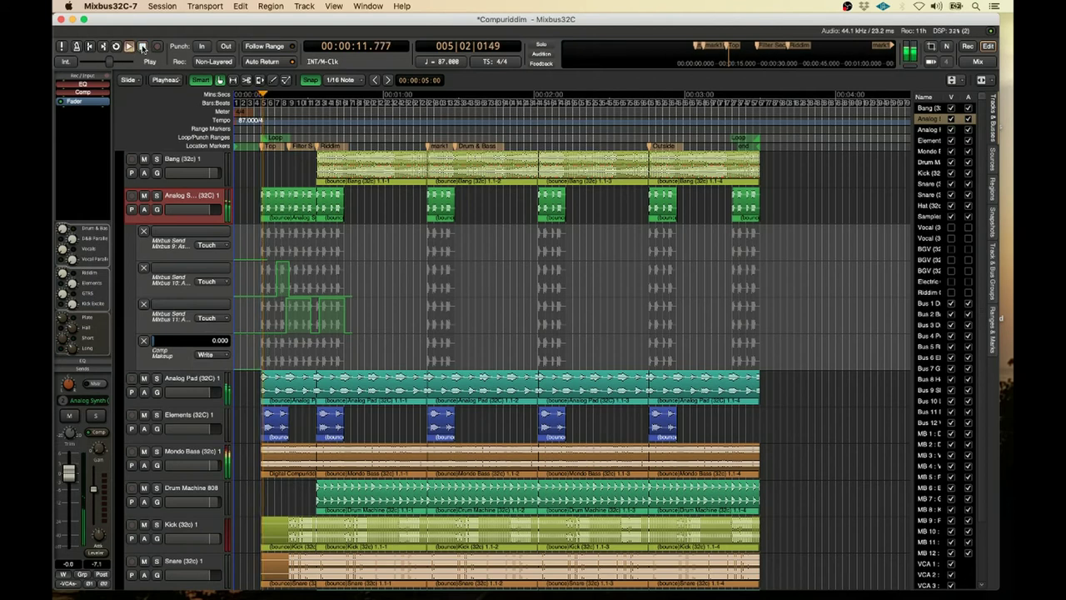
# Stop playback and show all existing Analog Synth automation lanes, now in Touch
pyautogui.click(143, 47)
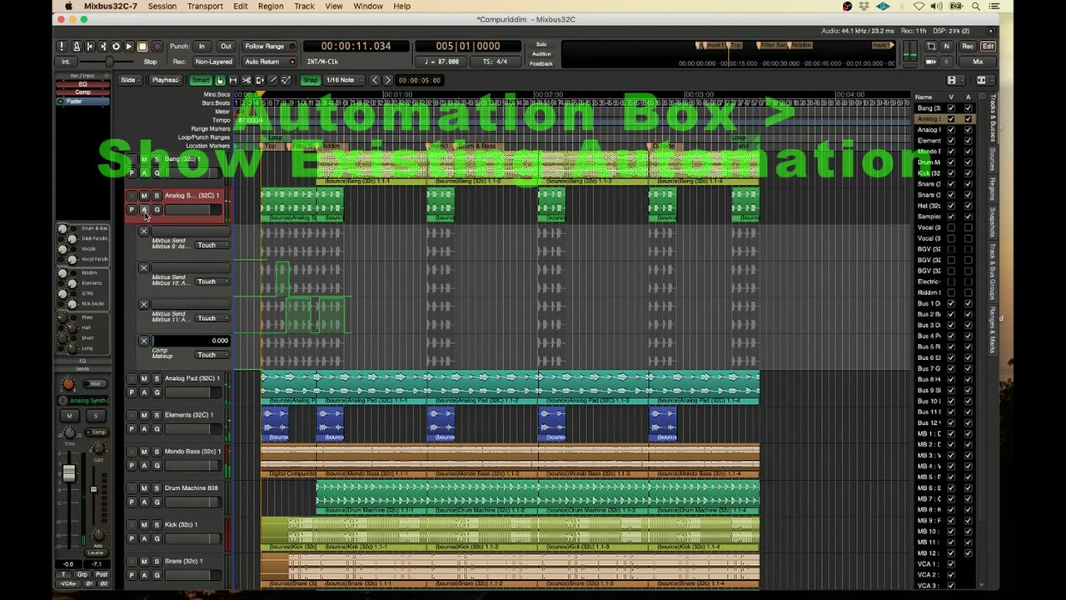
pyautogui.click(144, 209)
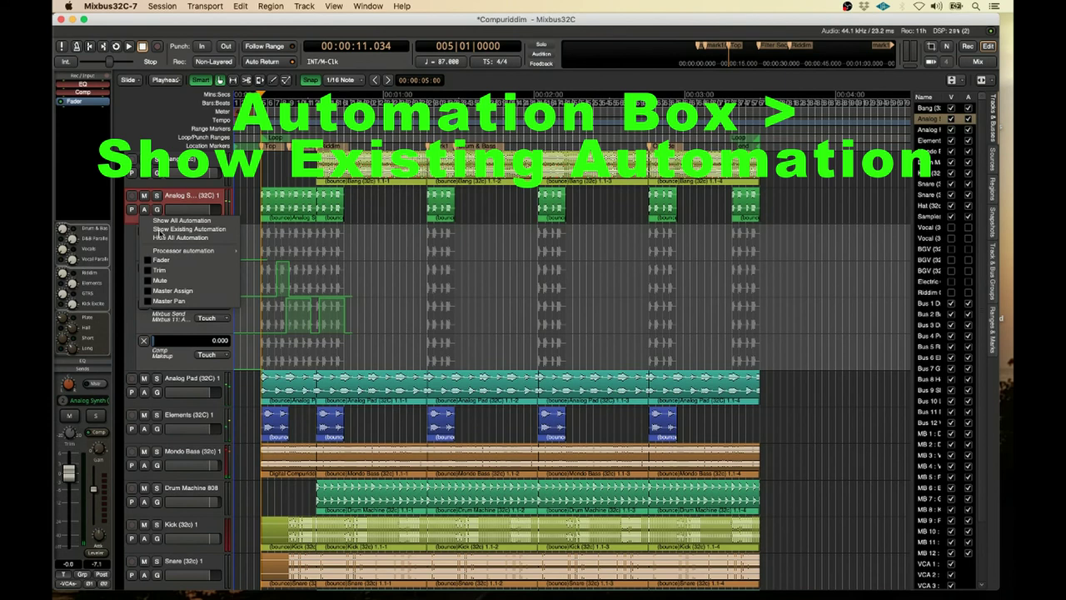
pyautogui.click(160, 229)
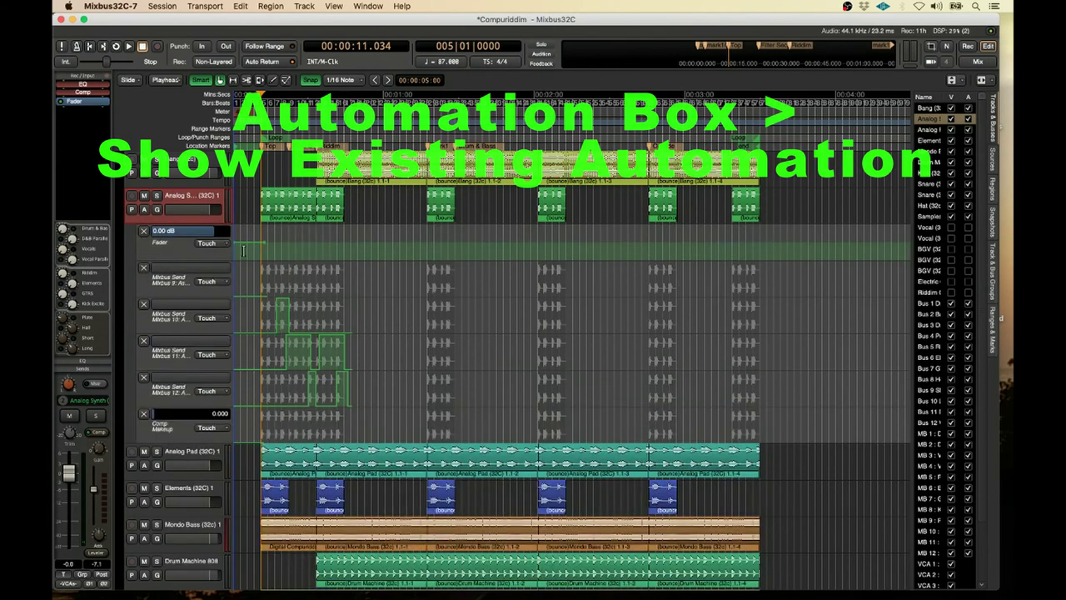